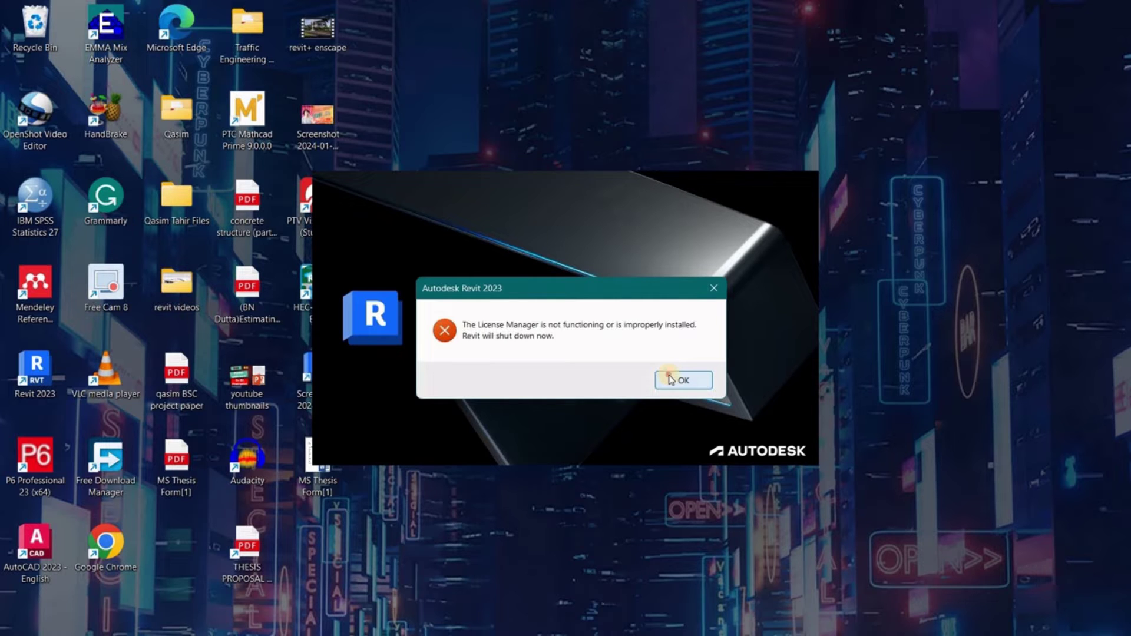
# Acknowledge the 'License Manager is not functioning' error so Revit 2023 closes
pyautogui.click(669, 380)
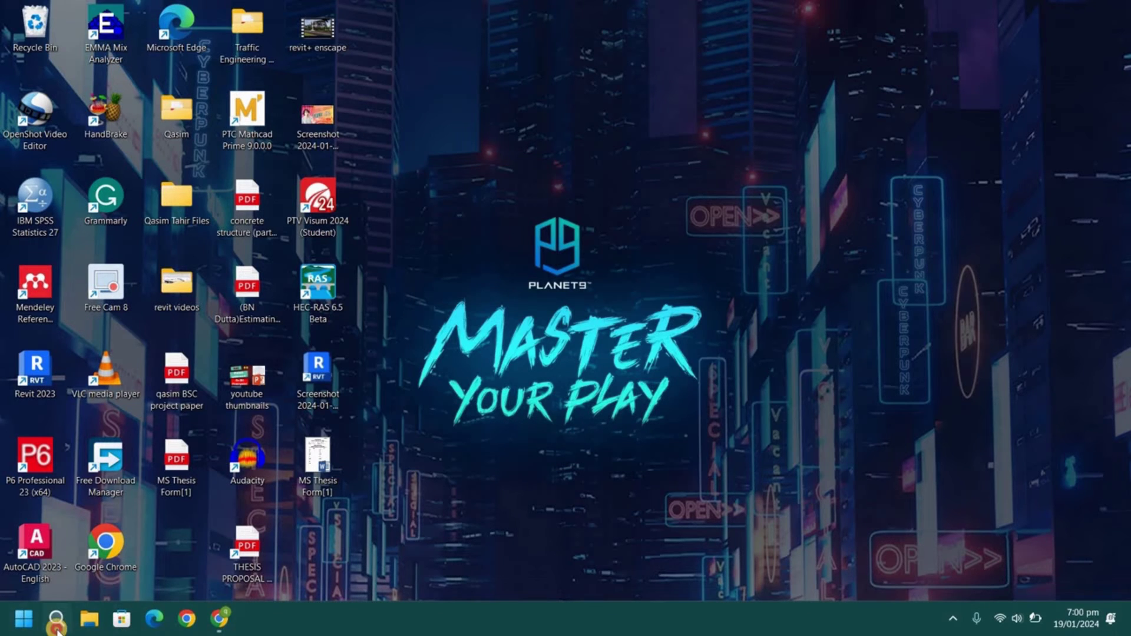
# In File Explorer, browse to C: > Program Files (x86) > Common Files > Autodesk Shared
pyautogui.doubleClick(36, 27)
pyautogui.doubleClick(788, 17)
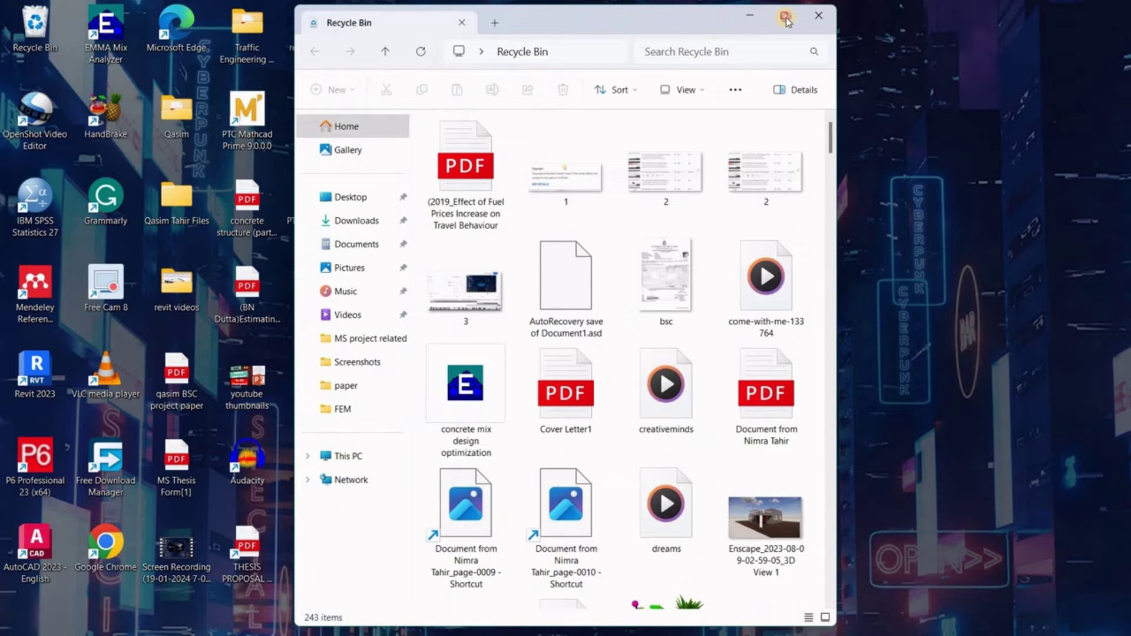
pyautogui.click(786, 18)
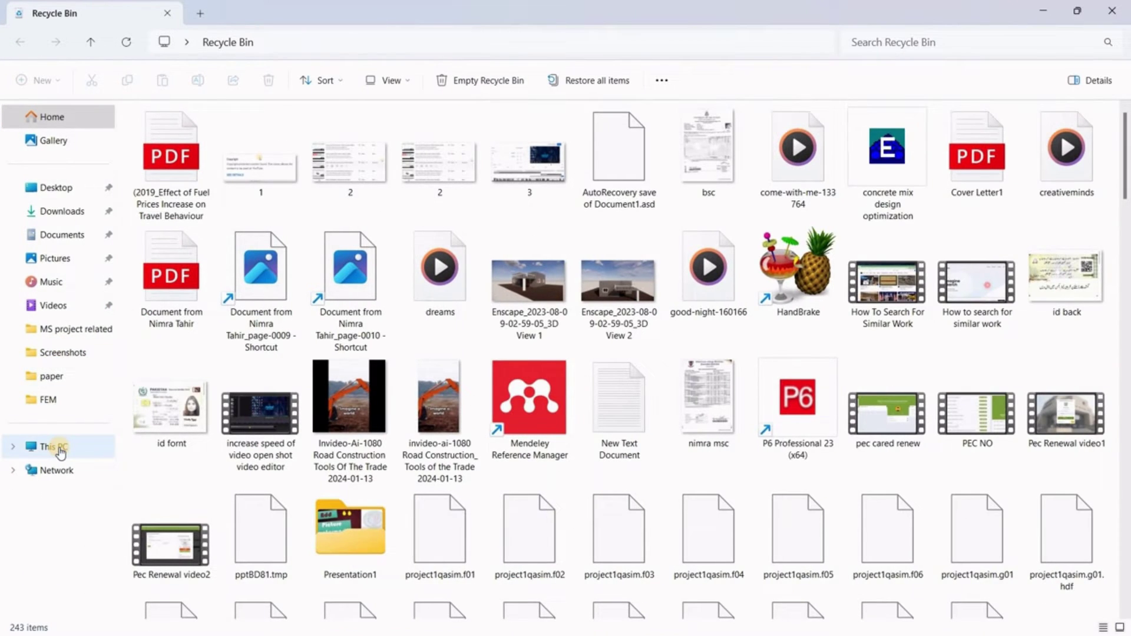
pyautogui.click(59, 447)
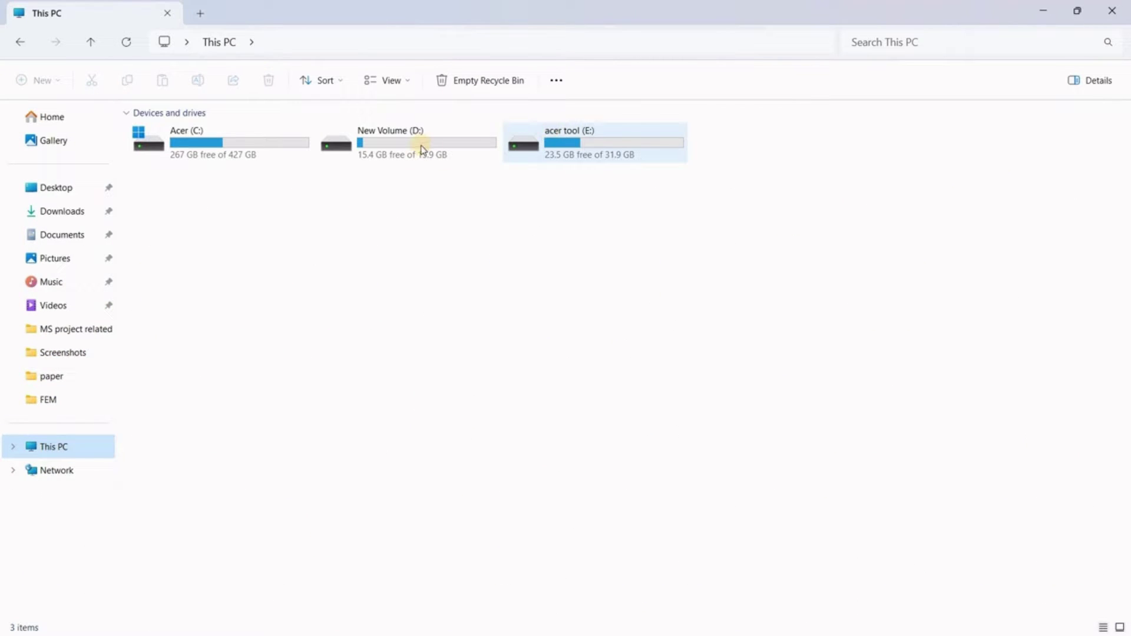
pyautogui.doubleClick(267, 155)
pyautogui.click(216, 186)
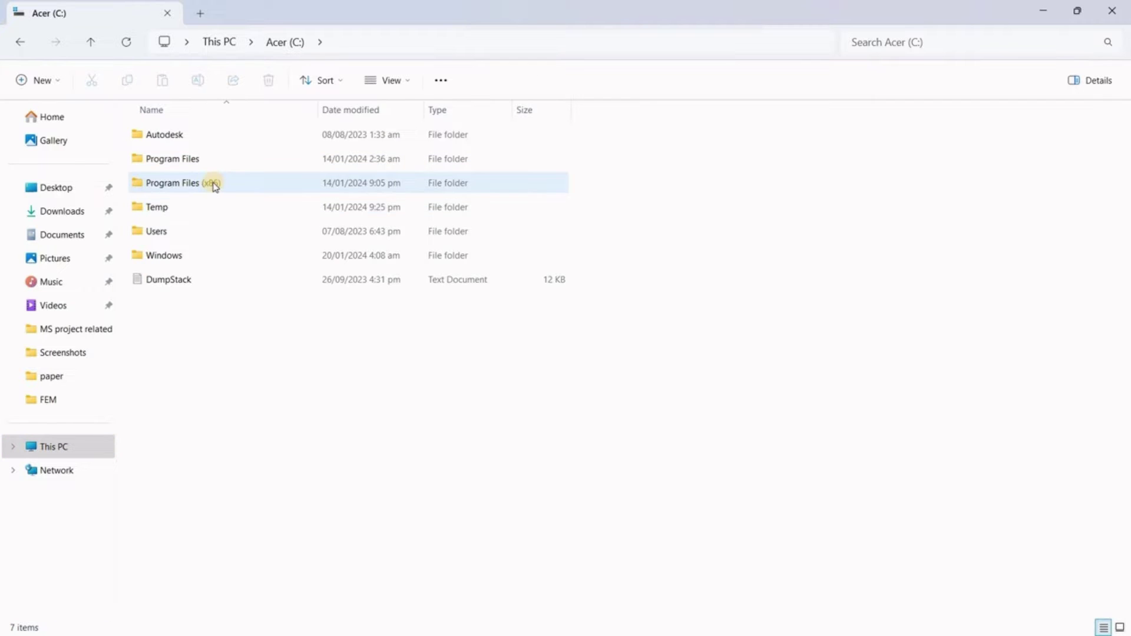
pyautogui.doubleClick(264, 185)
pyautogui.doubleClick(245, 204)
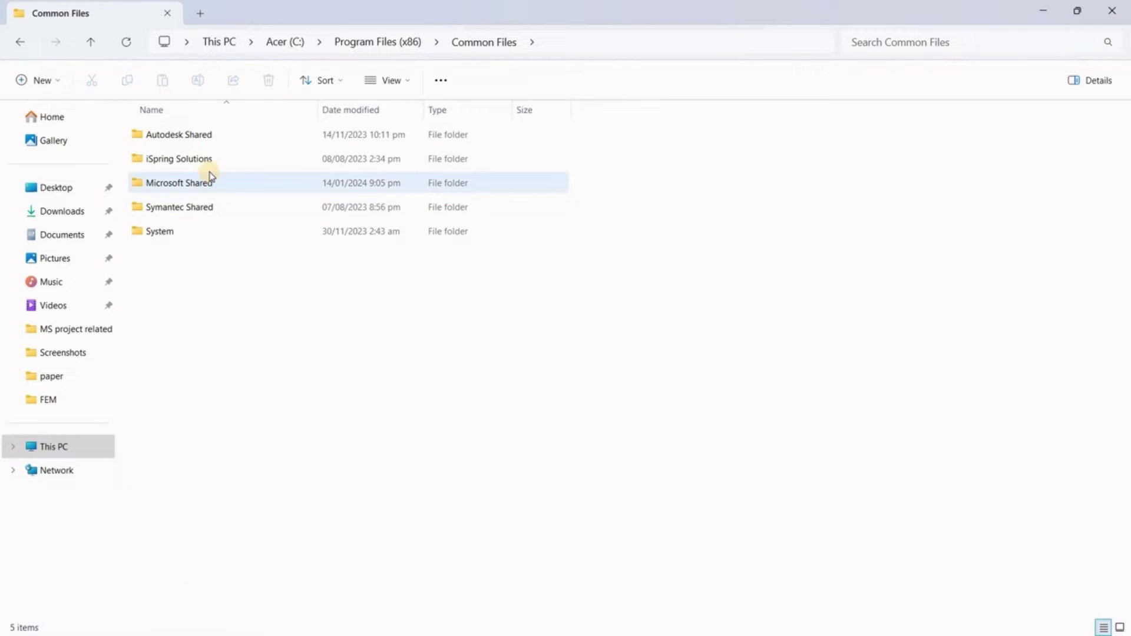
pyautogui.doubleClick(202, 143)
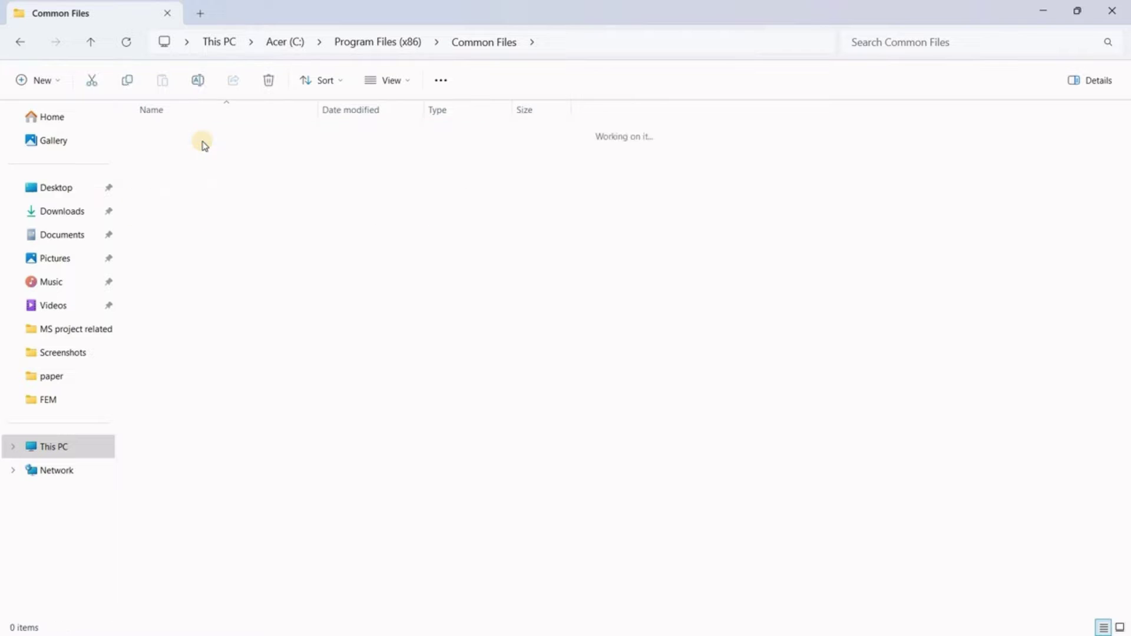
# Open the AdskLicensing folder and select its uninstall application
pyautogui.click(197, 181)
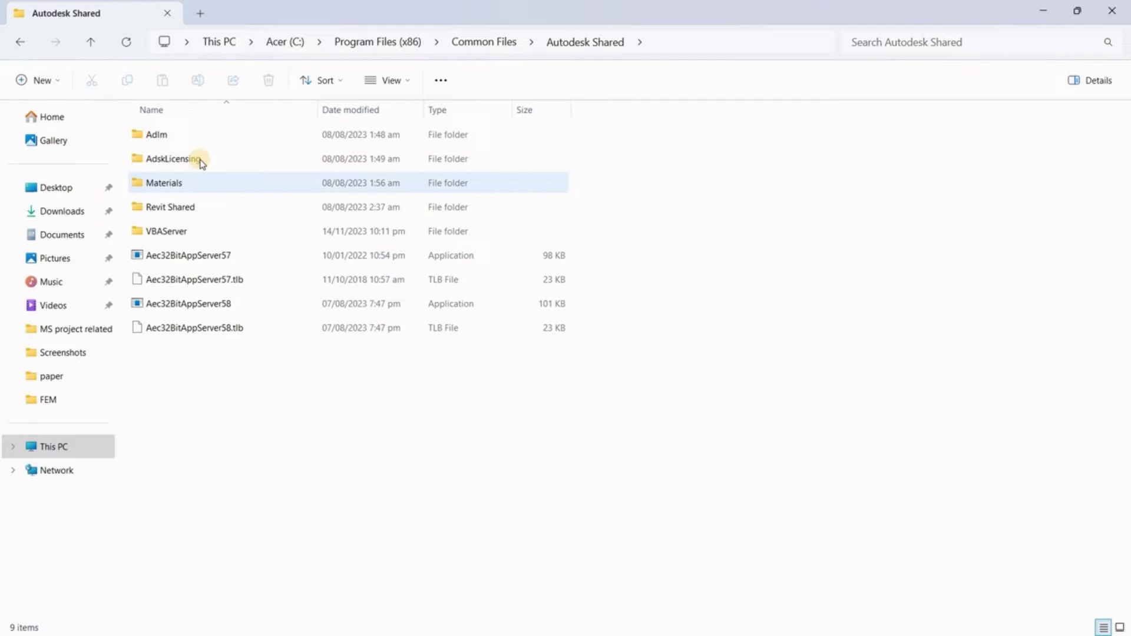
pyautogui.click(202, 162)
pyautogui.doubleClick(233, 164)
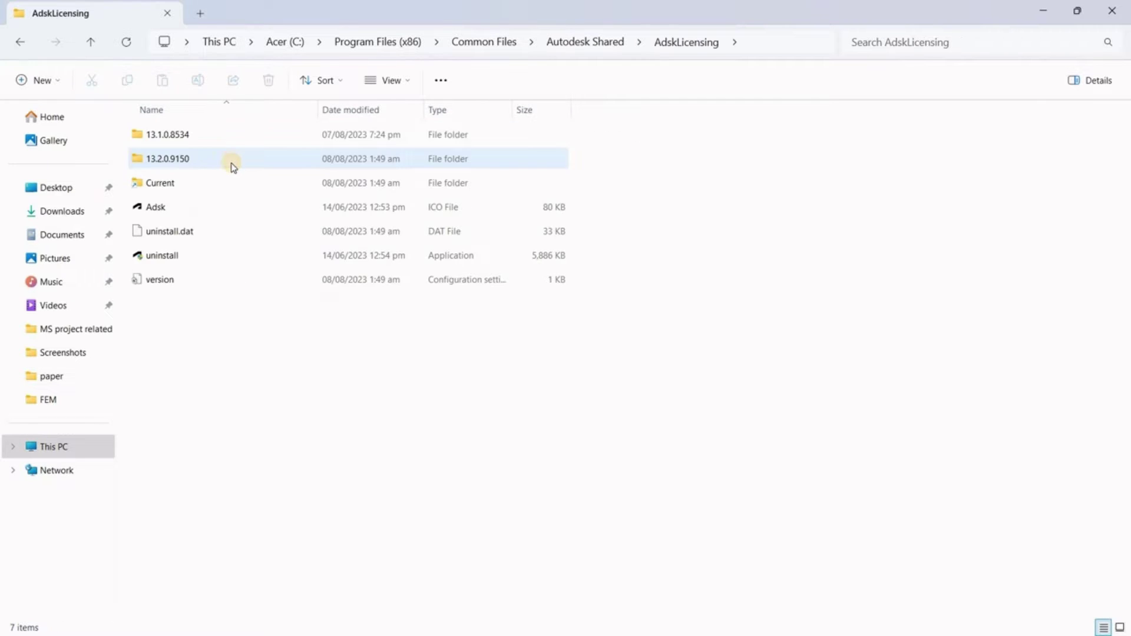
pyautogui.click(194, 258)
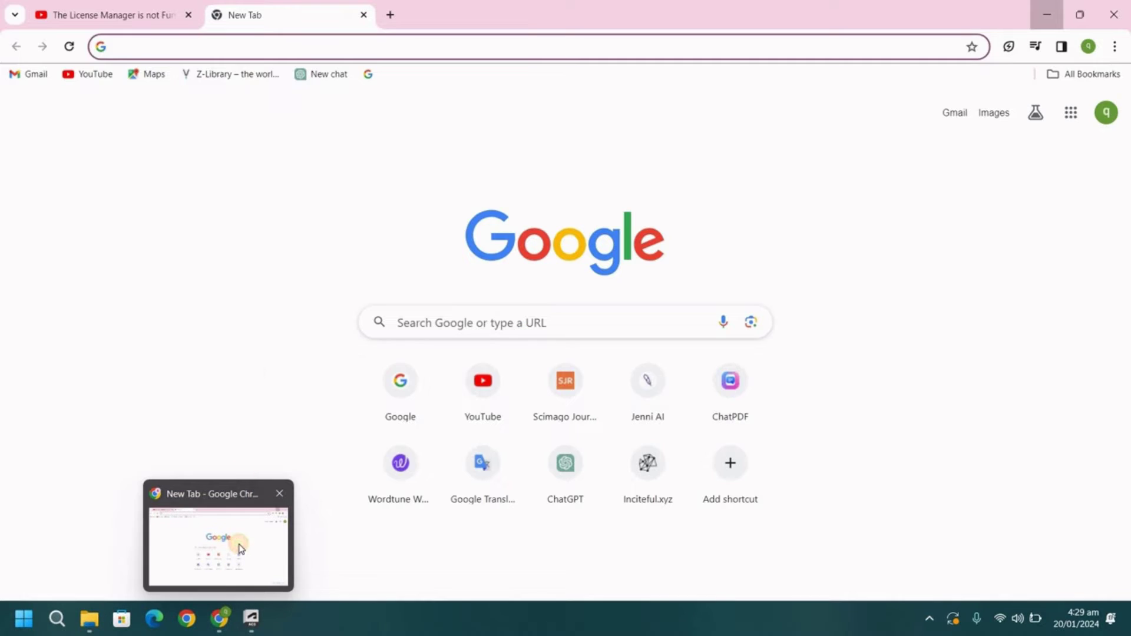
# Google 'autodesk license service download' and open Autodesk's Licensing Service download page
pyautogui.write('google.com')
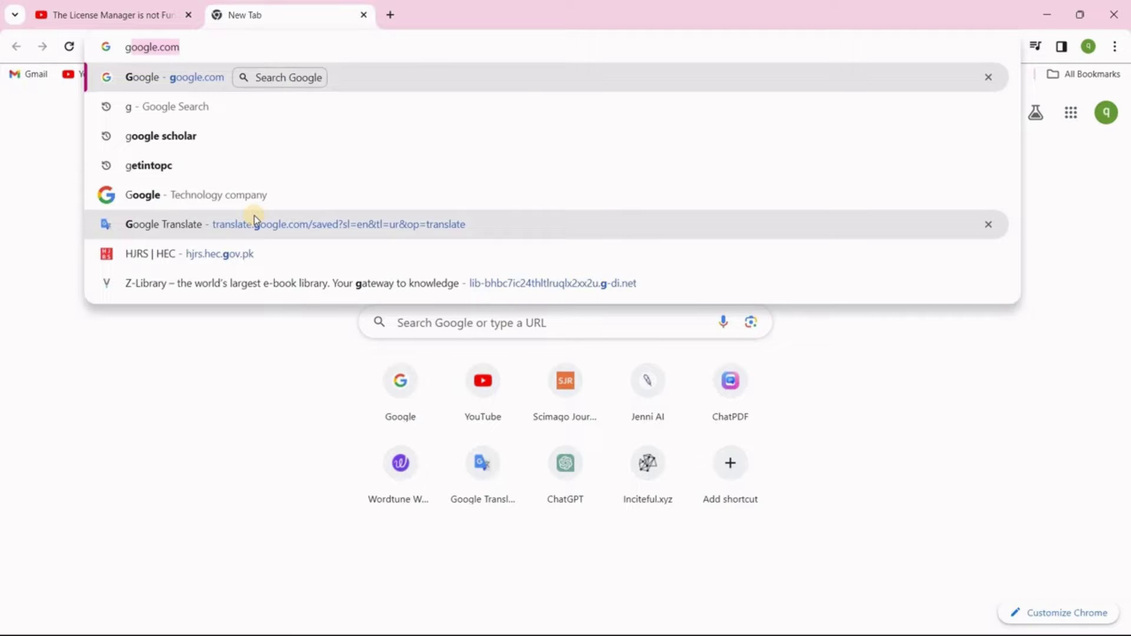
pyautogui.press('Return')
pyautogui.write('au')
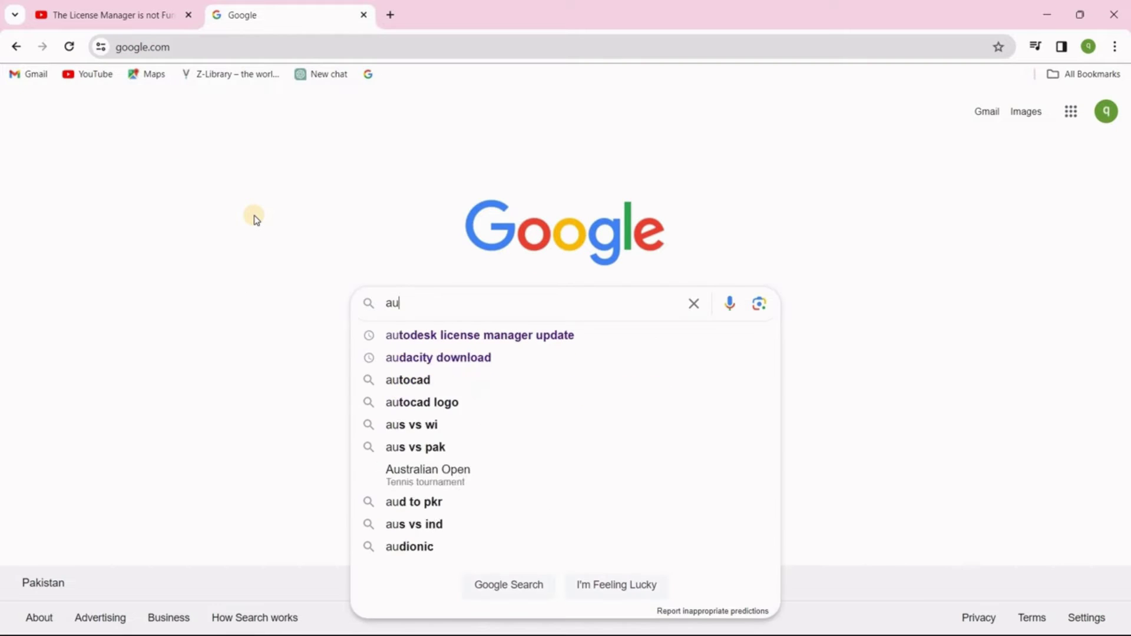
pyautogui.write('todesk ')
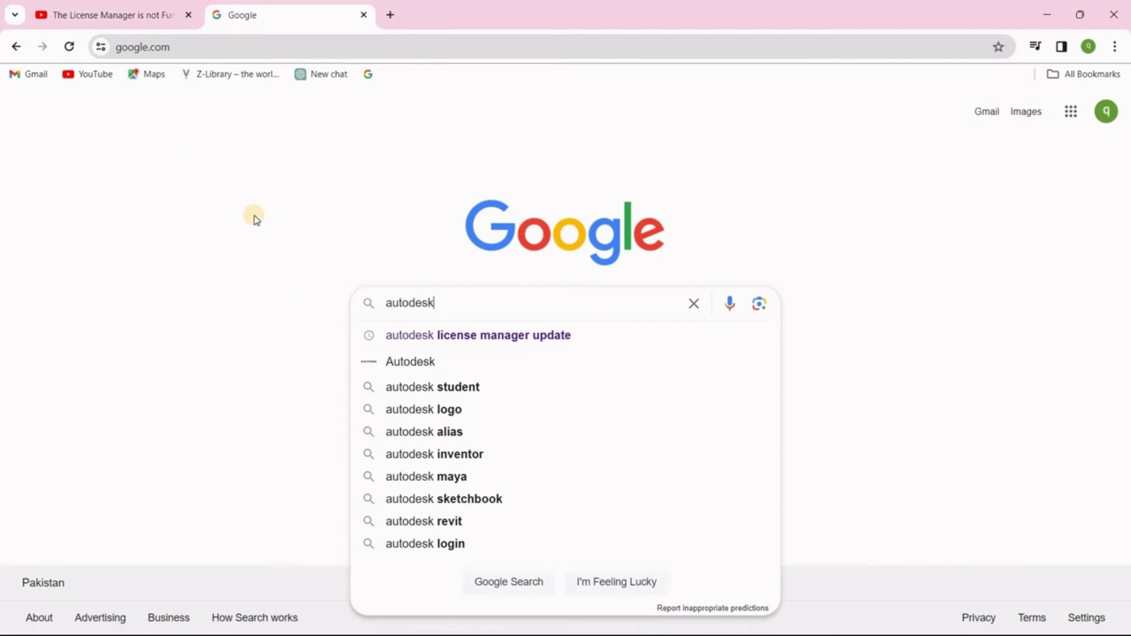
pyautogui.write('li')
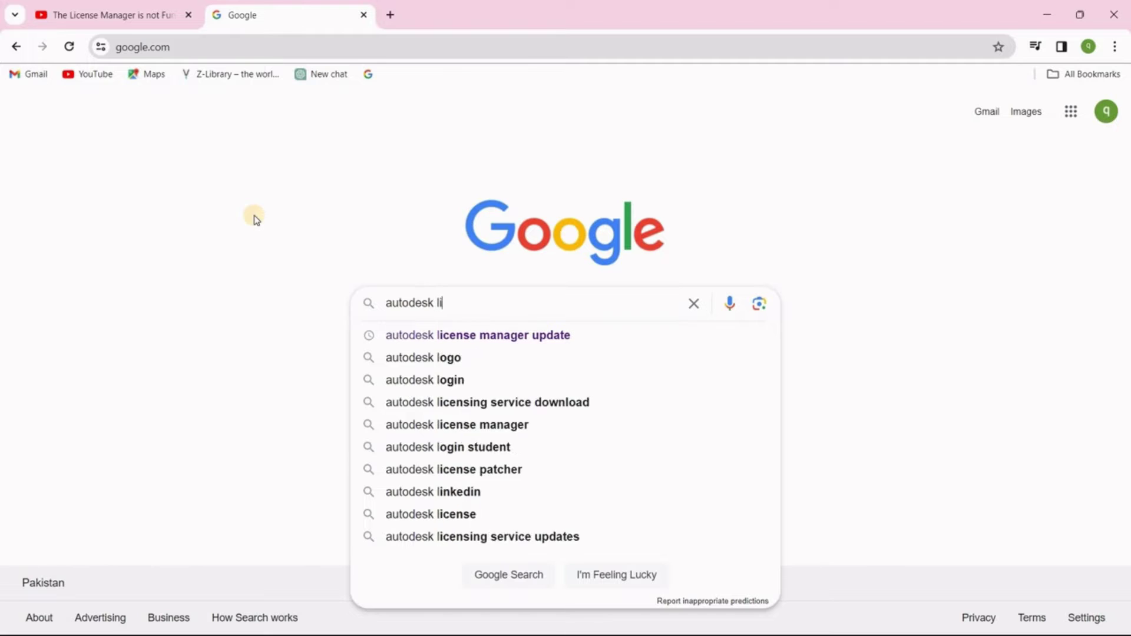
pyautogui.write('cense se')
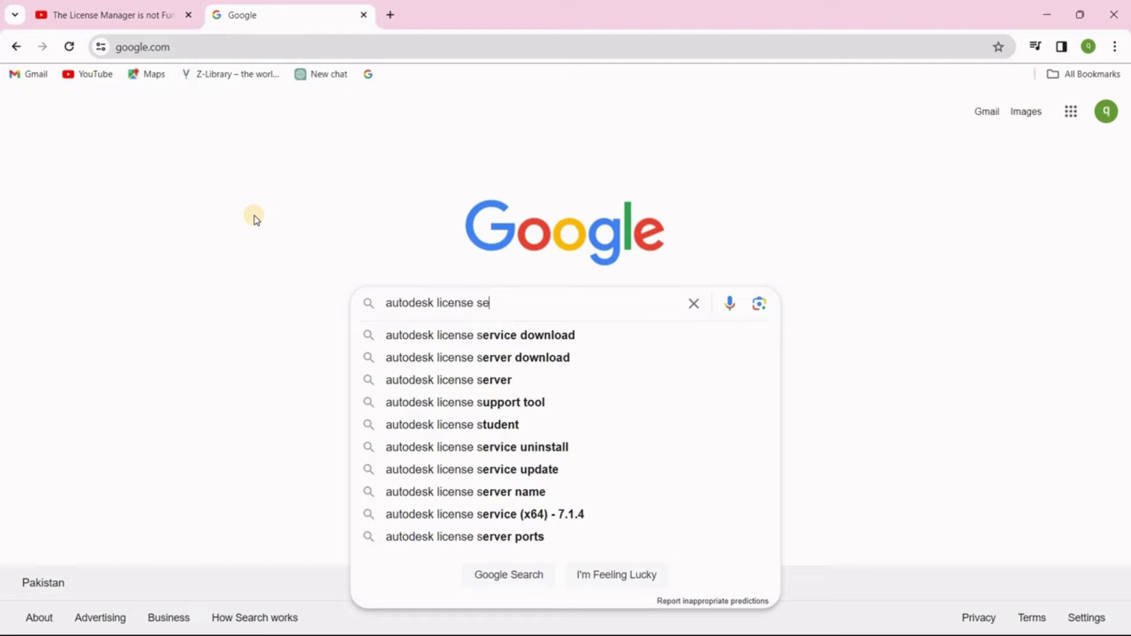
pyautogui.press('Down')
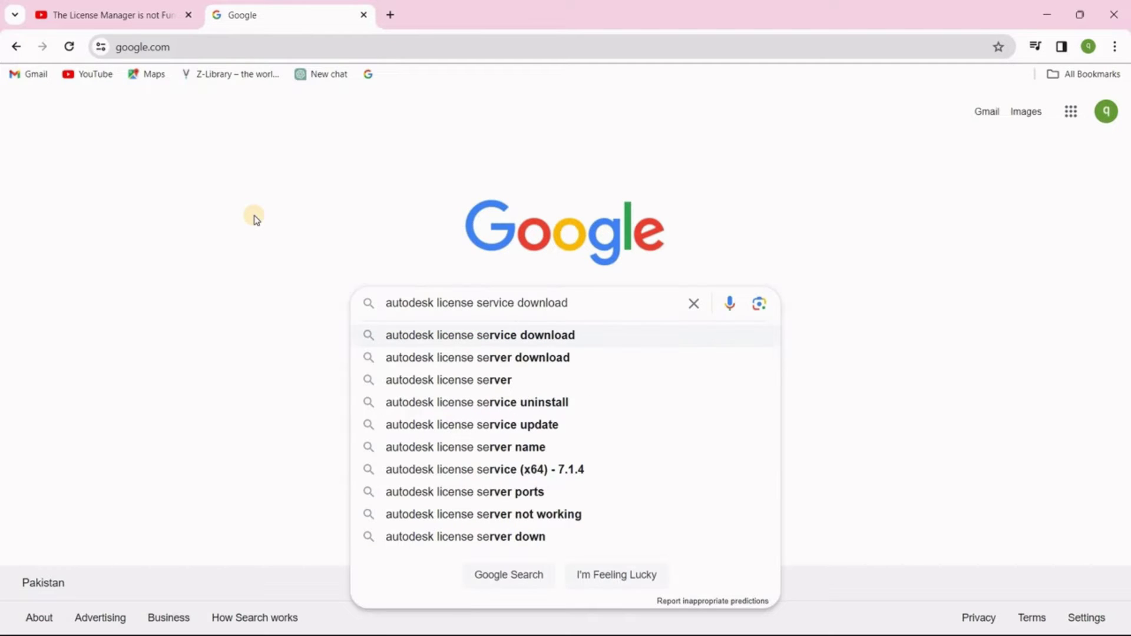
pyautogui.press('Return')
pyautogui.click(246, 259)
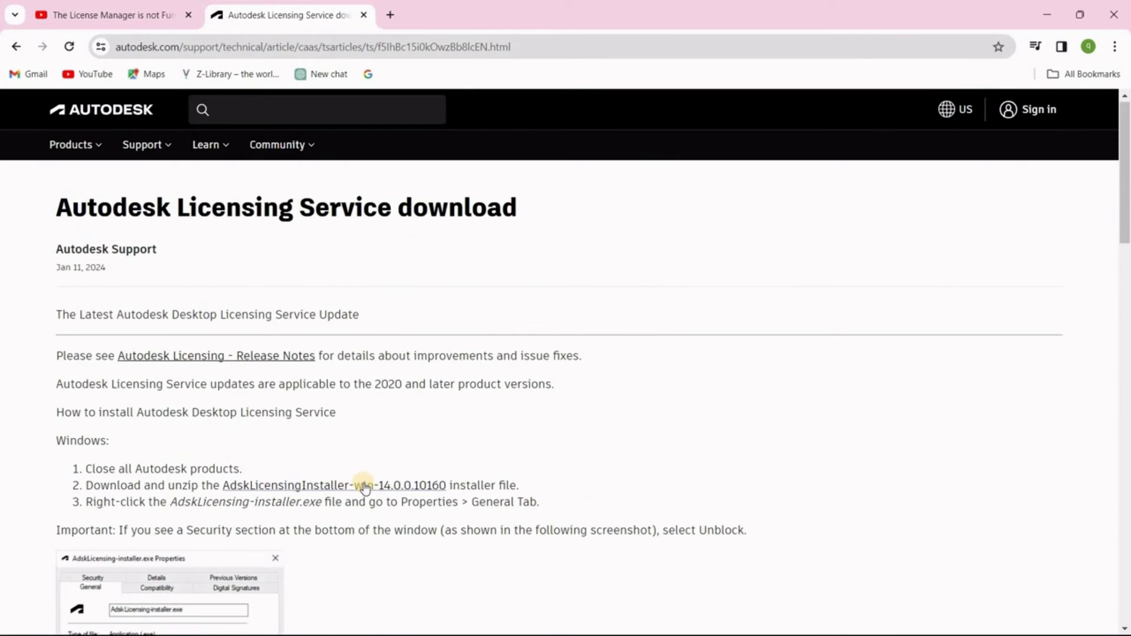
# Download AdskLicensingInstaller-win-14.0.0.10160 and check its progress in Chrome's Downloads list
pyautogui.click(364, 485)
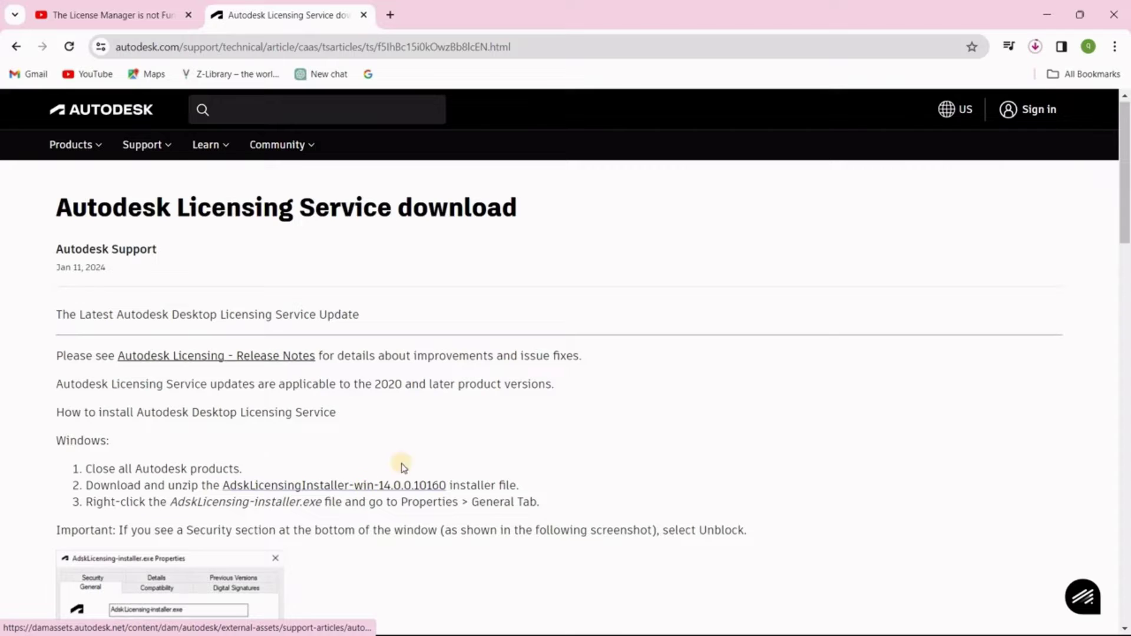
pyautogui.click(1115, 47)
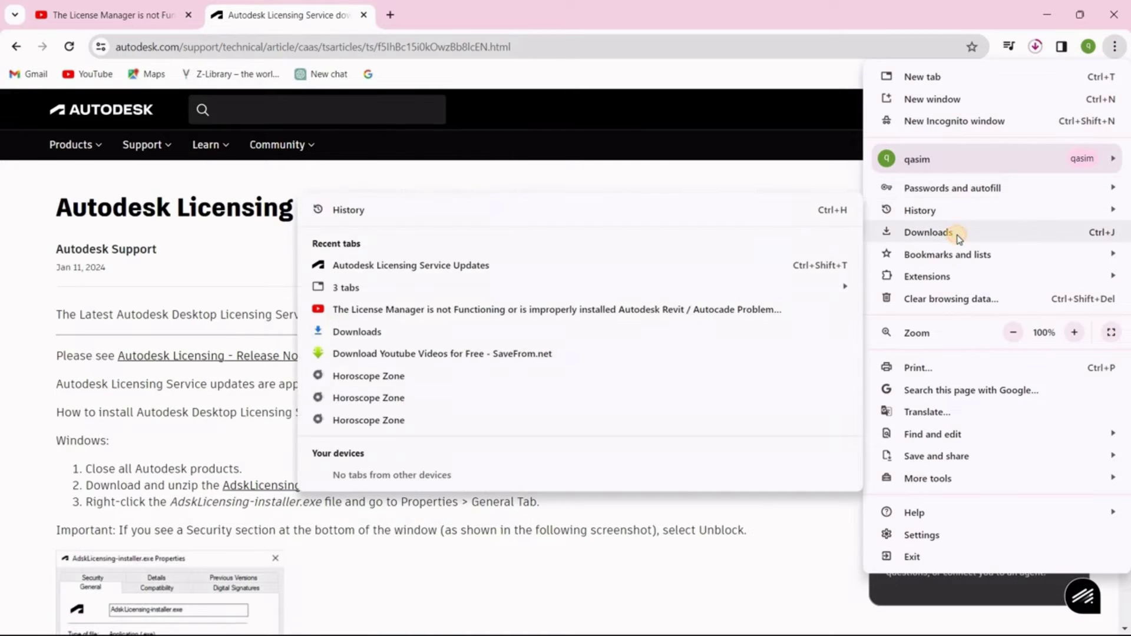
pyautogui.click(954, 234)
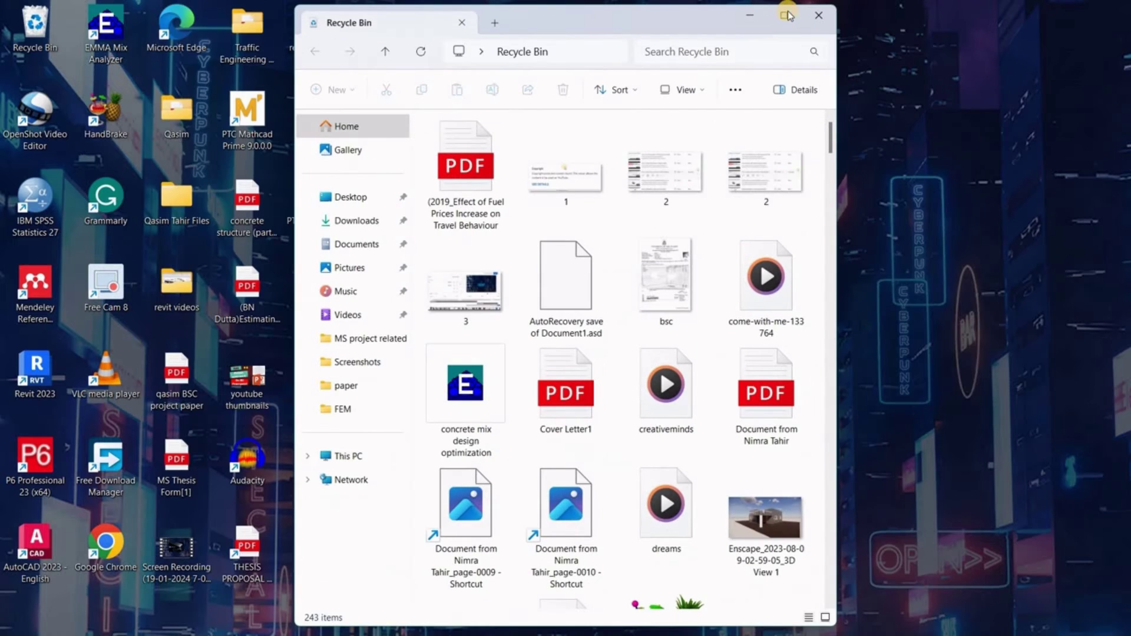
# Open the AdskLicensingInstaller zip in Downloads and run the AdskLicensing-installer inside it
pyautogui.press('super+Up')
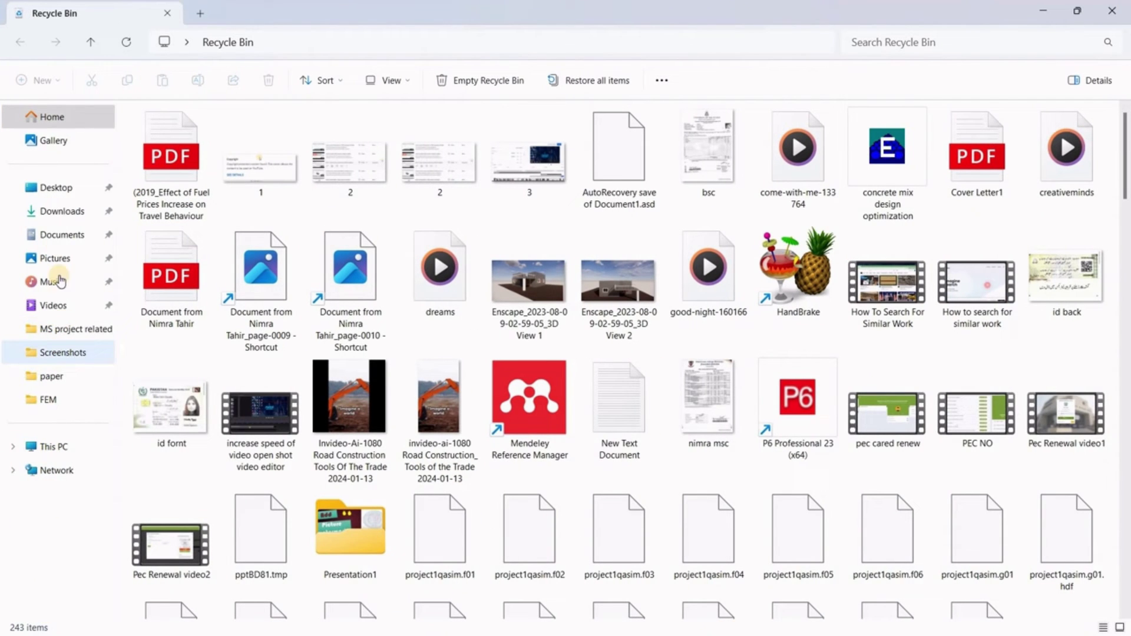
pyautogui.click(62, 212)
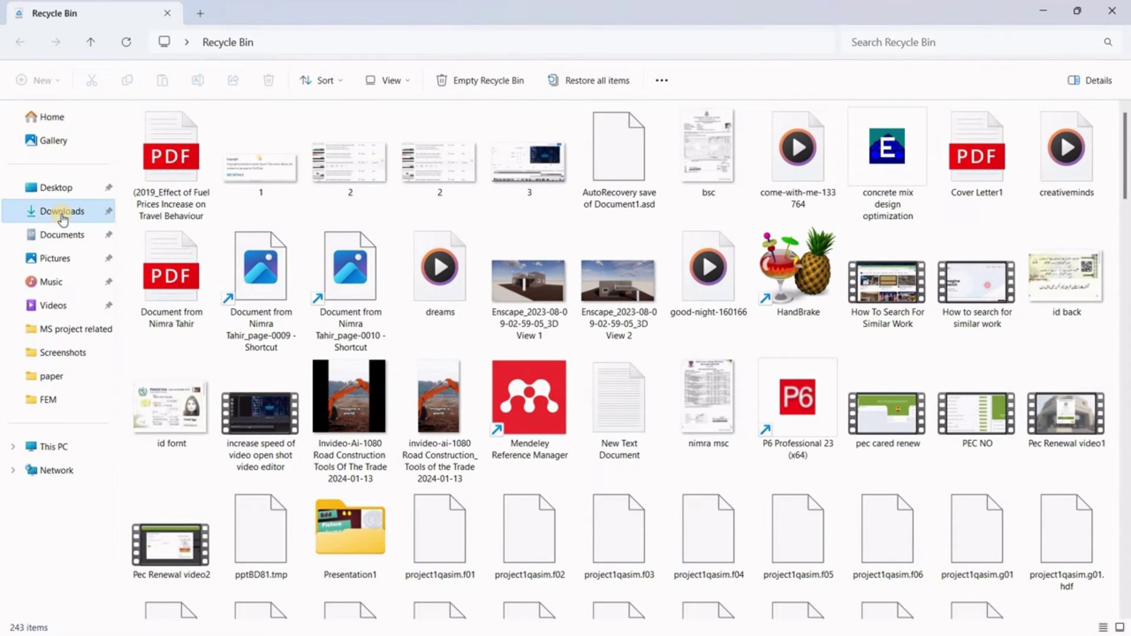
pyautogui.doubleClick(156, 161)
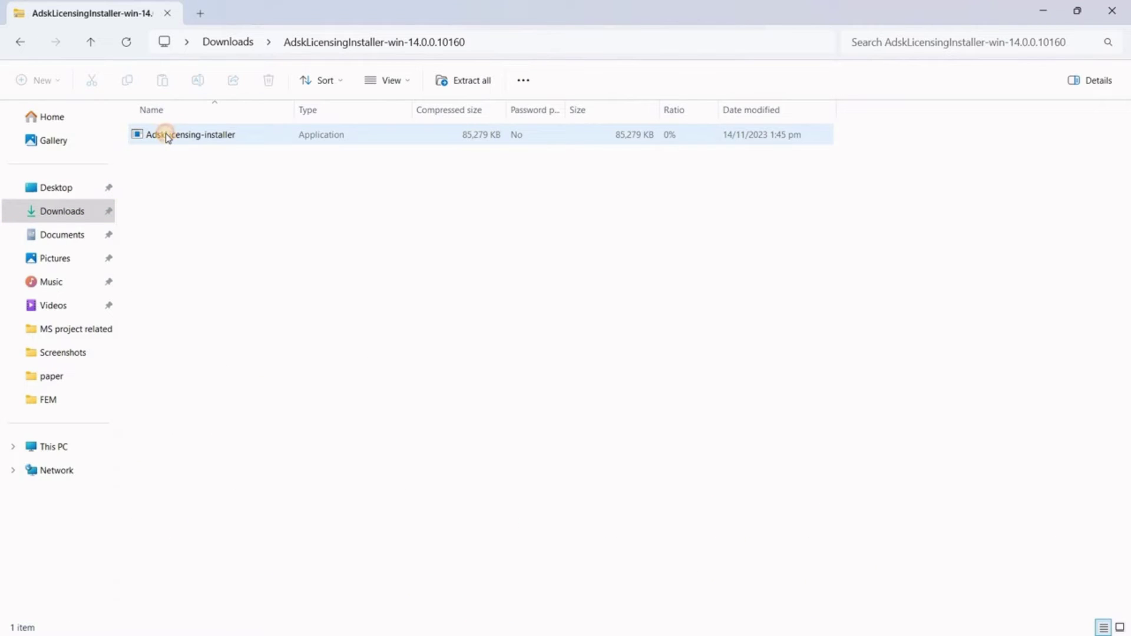
pyautogui.doubleClick(166, 135)
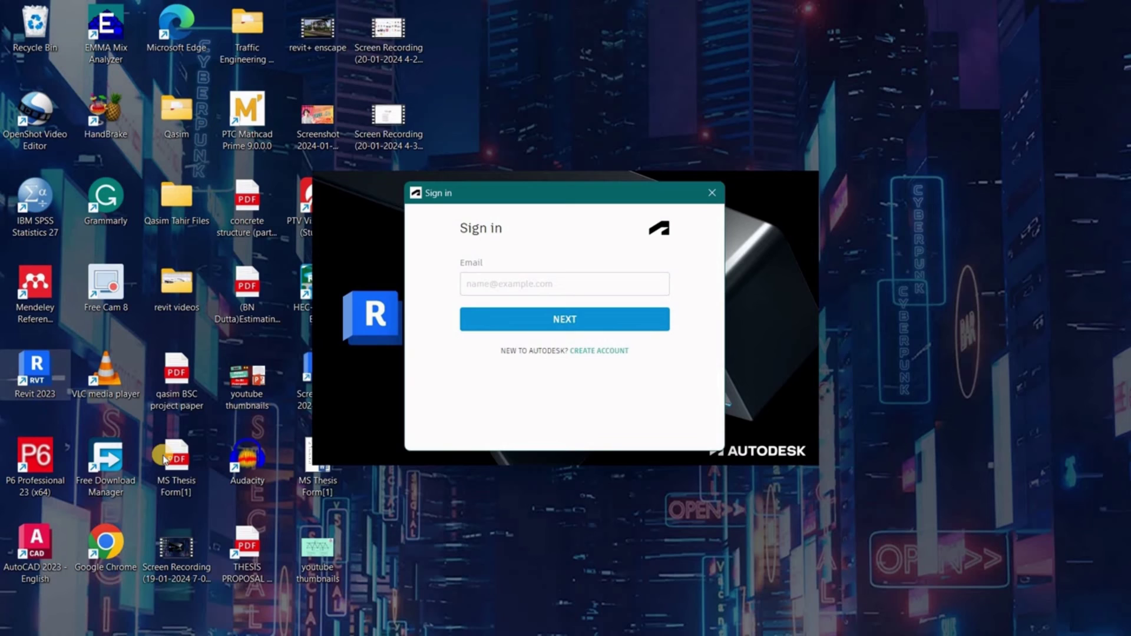
pyautogui.click(511, 289)
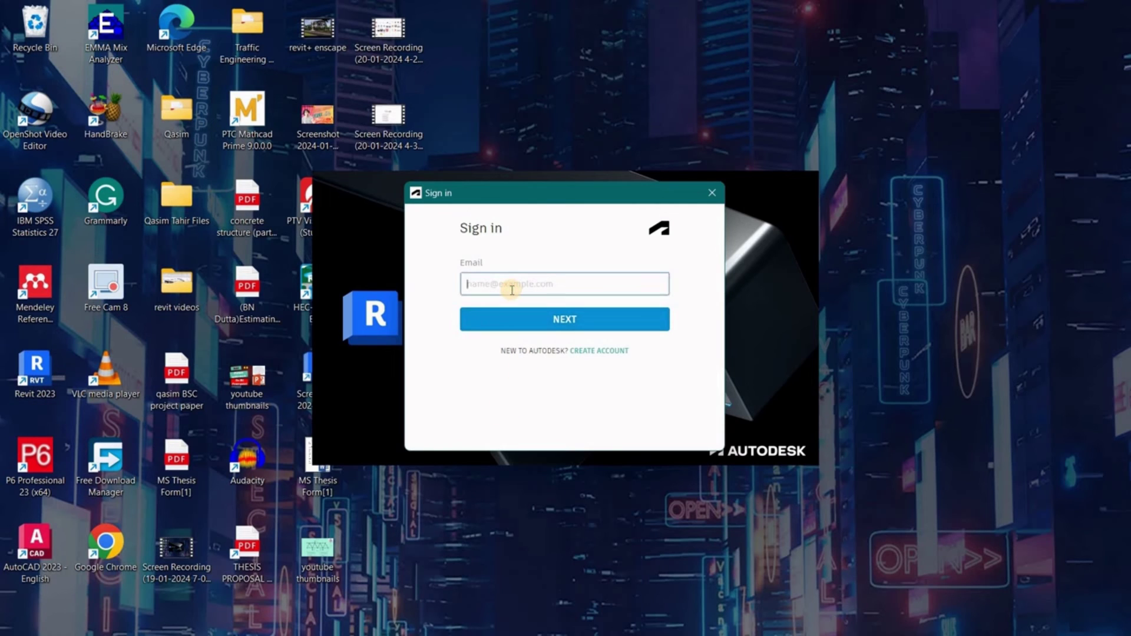
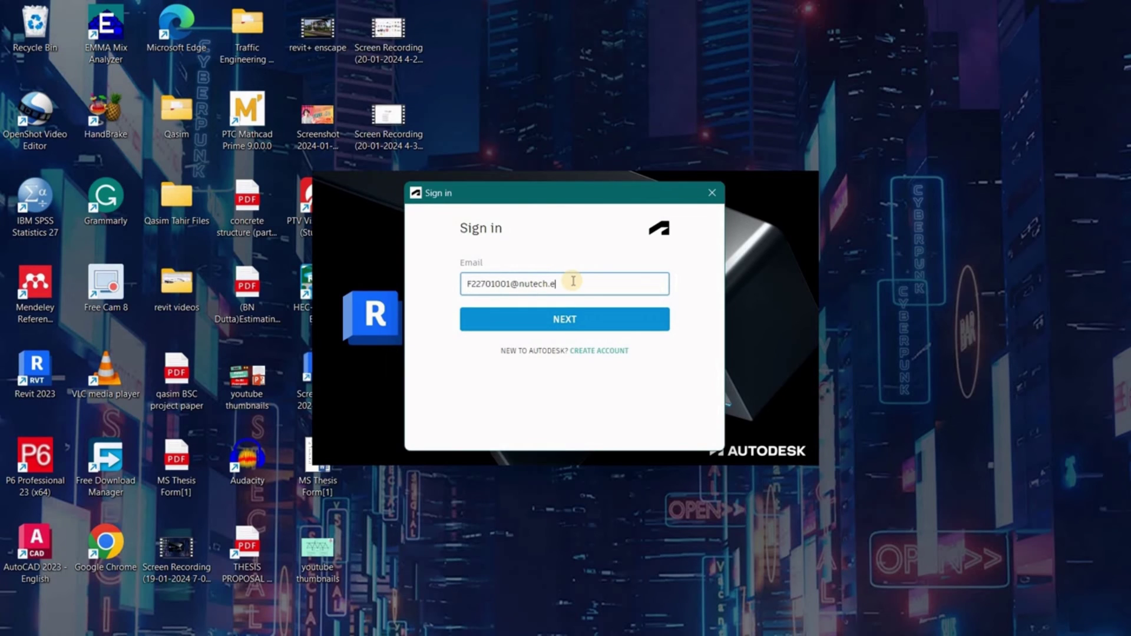
pyautogui.click(571, 318)
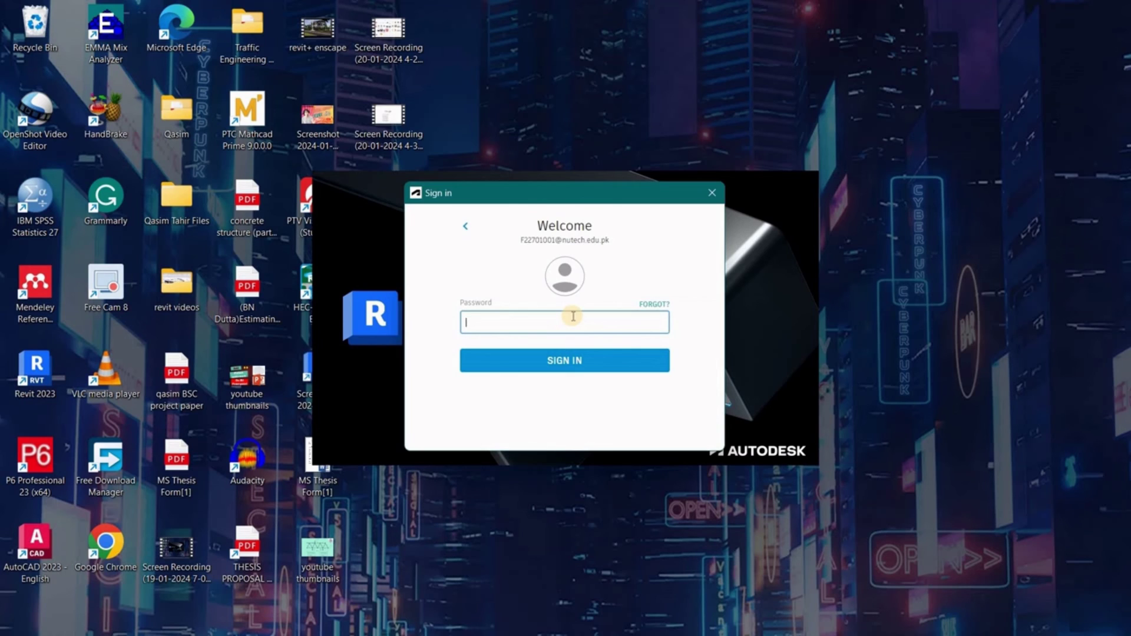
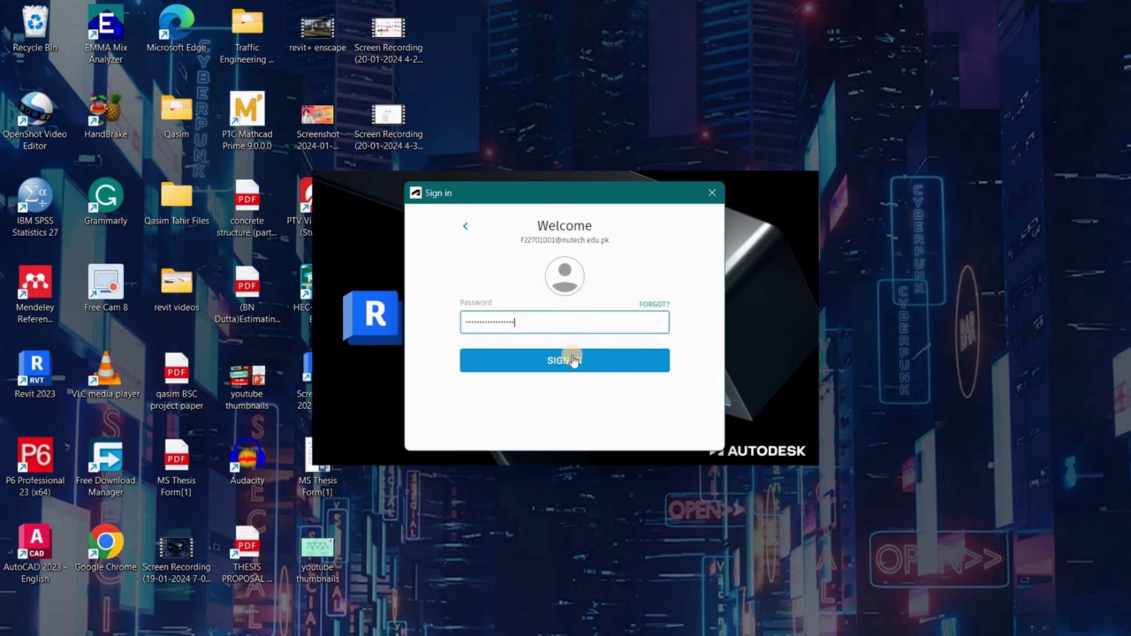
pyautogui.click(573, 359)
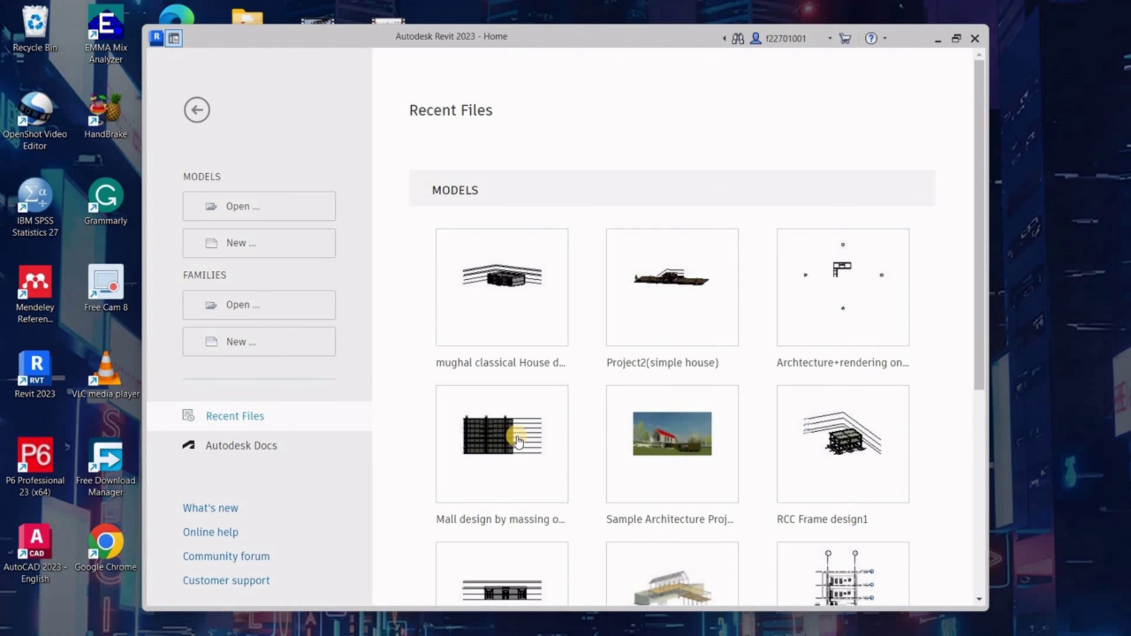
# Open the 'mughal classical House design' model from the Recent Files models
pyautogui.scroll(-3, 517, 440)
pyautogui.scroll(3, 506, 377)
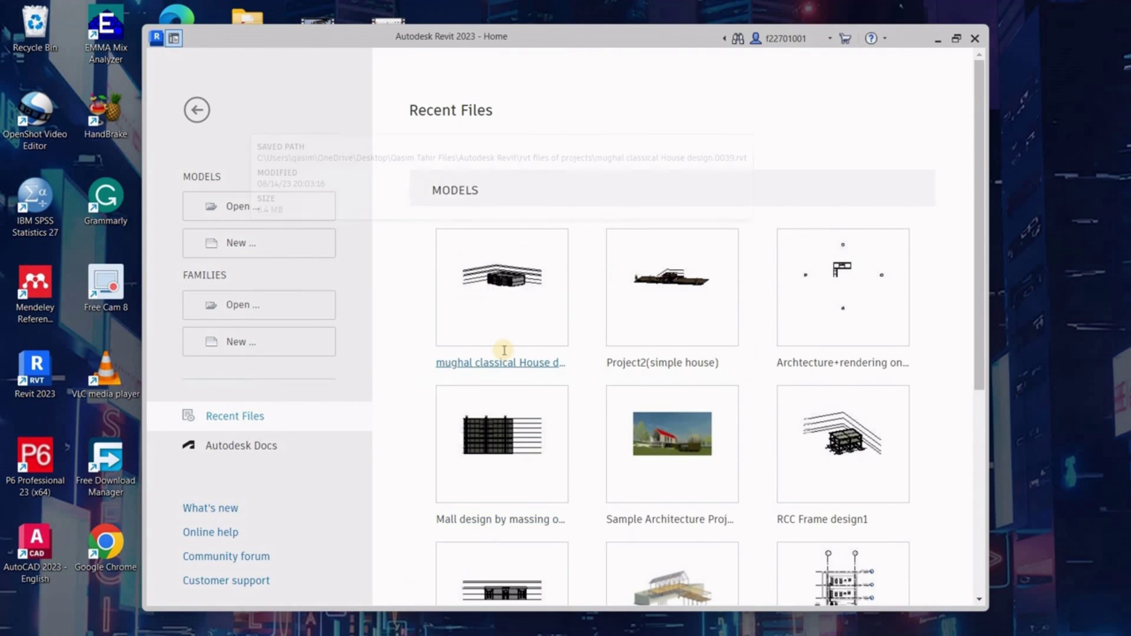
pyautogui.click(493, 266)
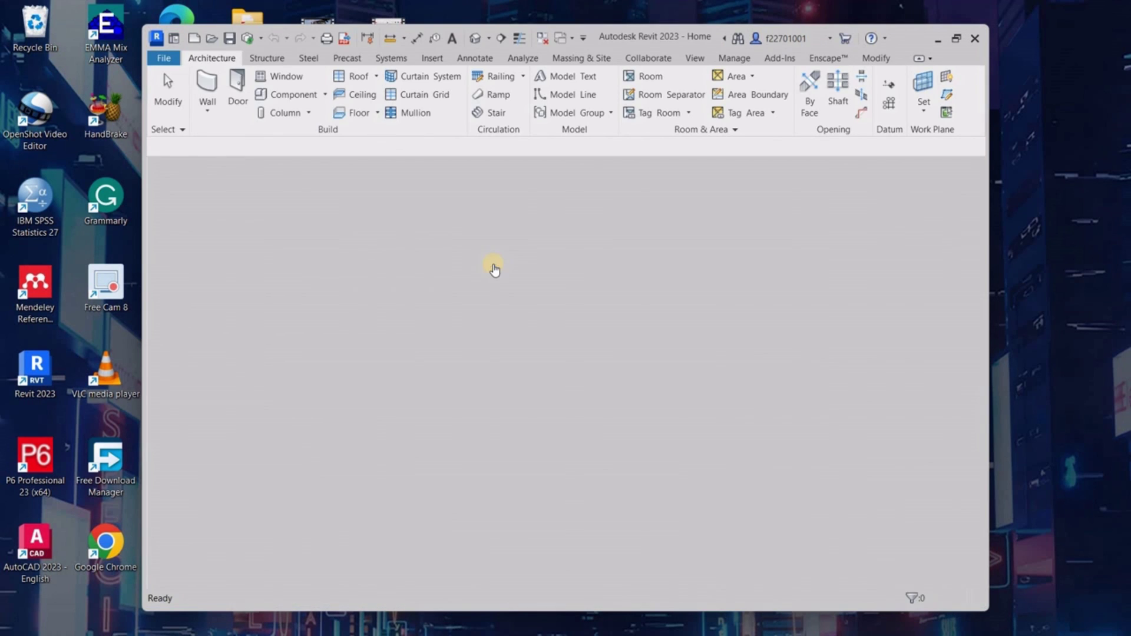